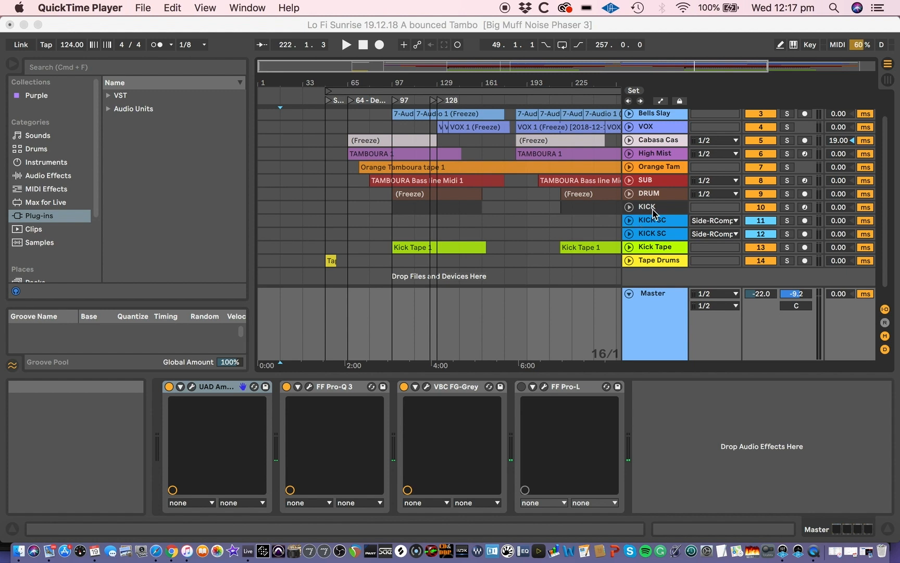
Step: Unfold the first KICK SC track and choose KICK as its audio input
left_click(652, 214)
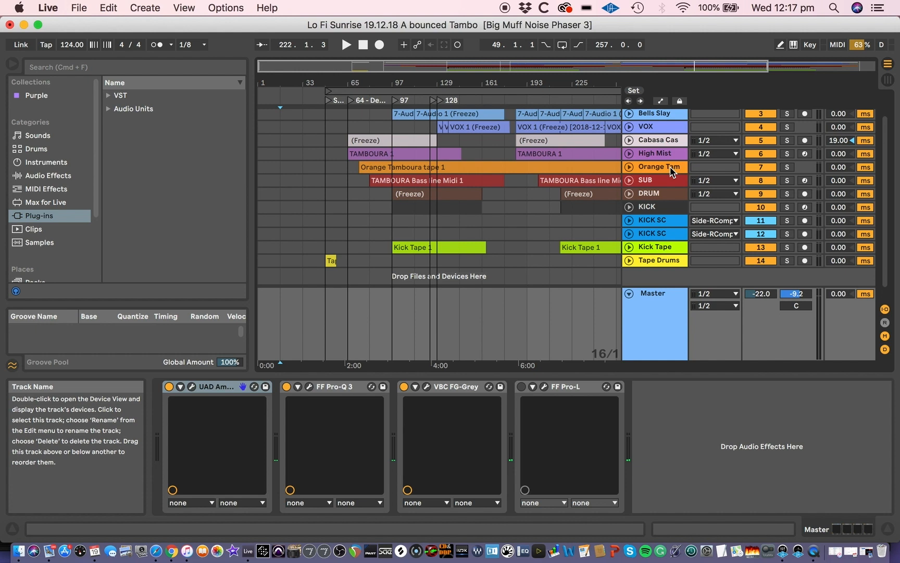
left_click(630, 221)
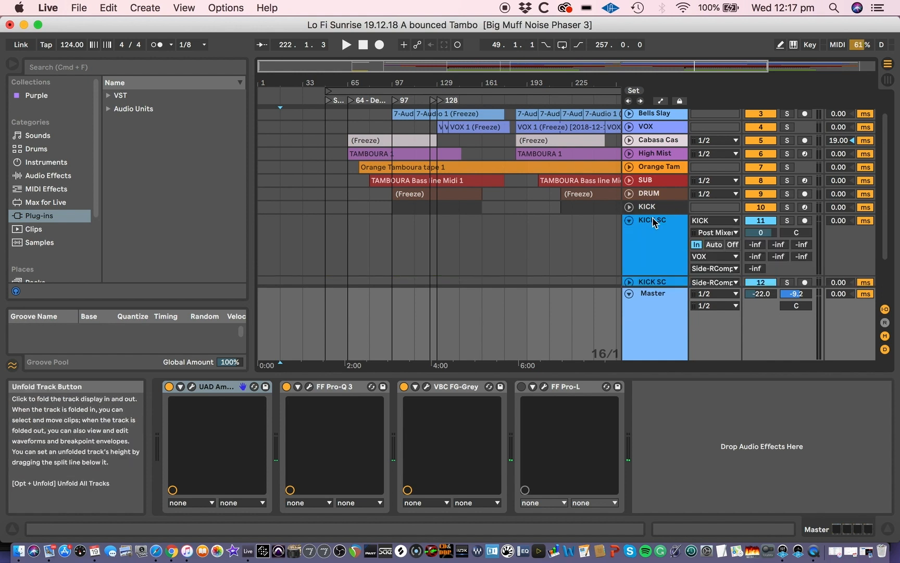
left_click(594, 245)
left_click(657, 228)
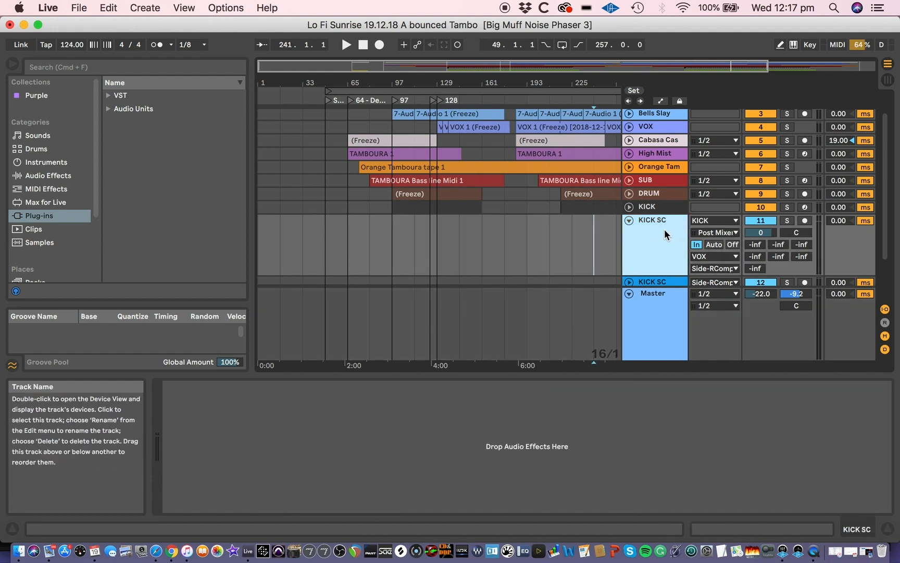
left_click(728, 223)
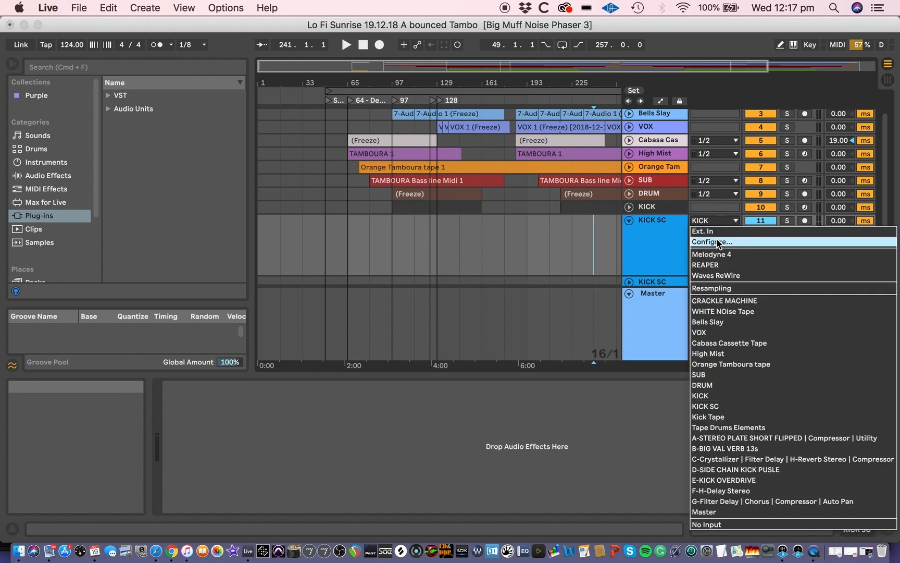
left_click(719, 395)
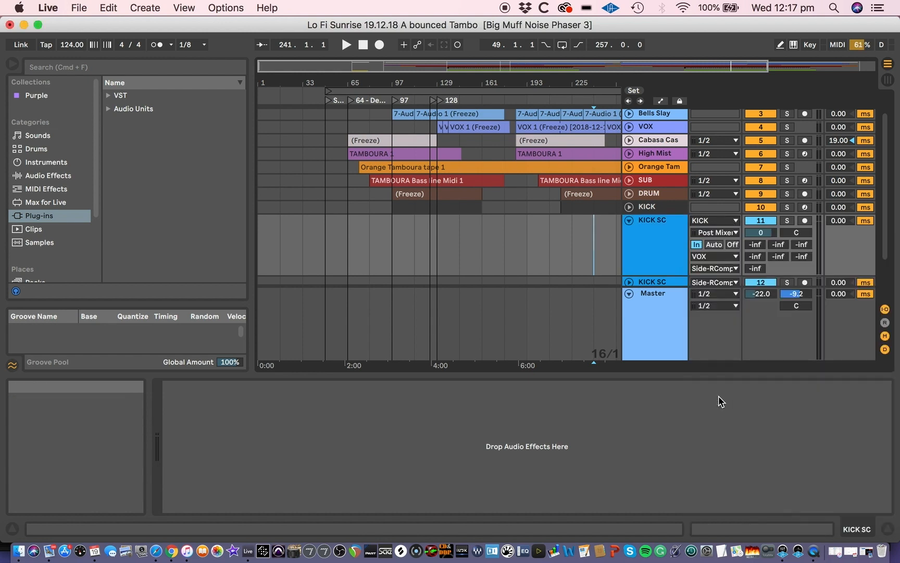
Step: Set the first KICK SC track's monitoring to In and its output to VOX
left_click(714, 246)
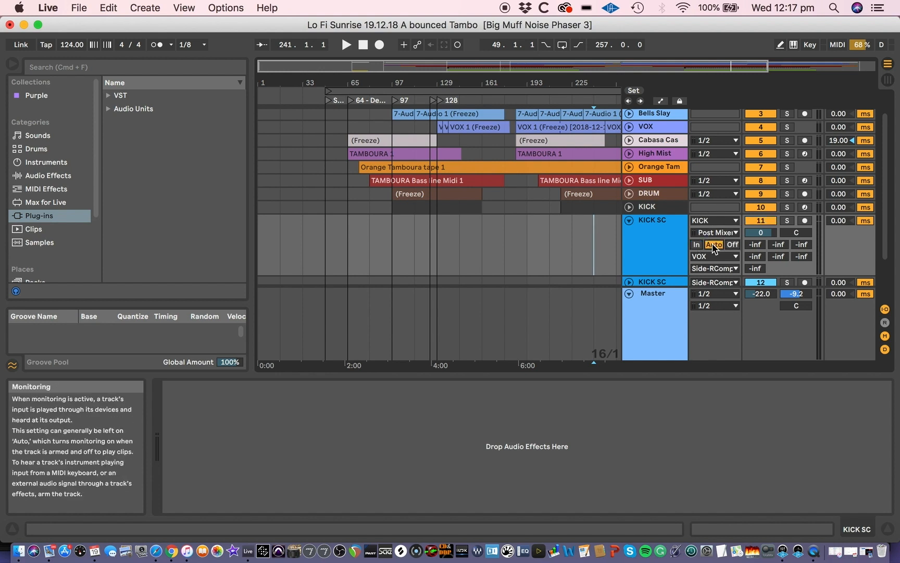
left_click(696, 245)
left_click(728, 257)
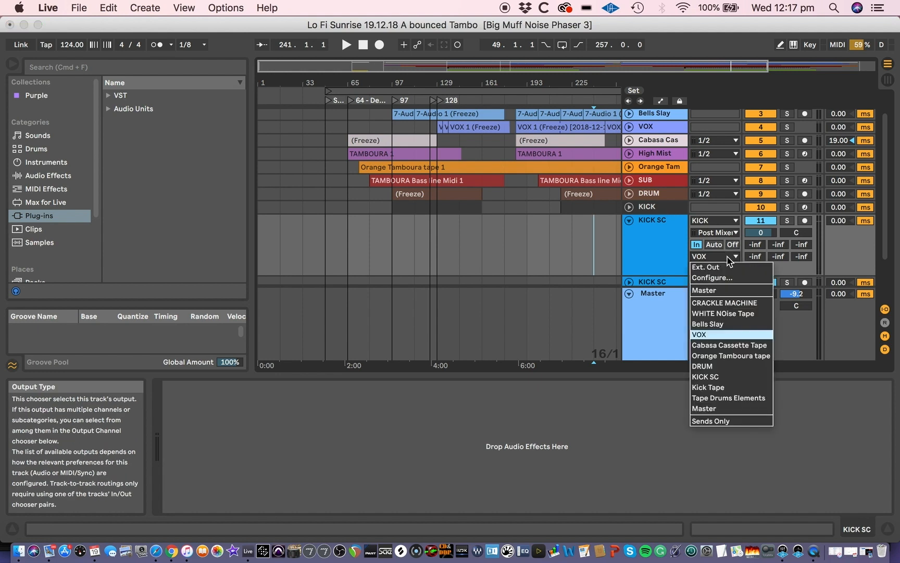
left_click(717, 336)
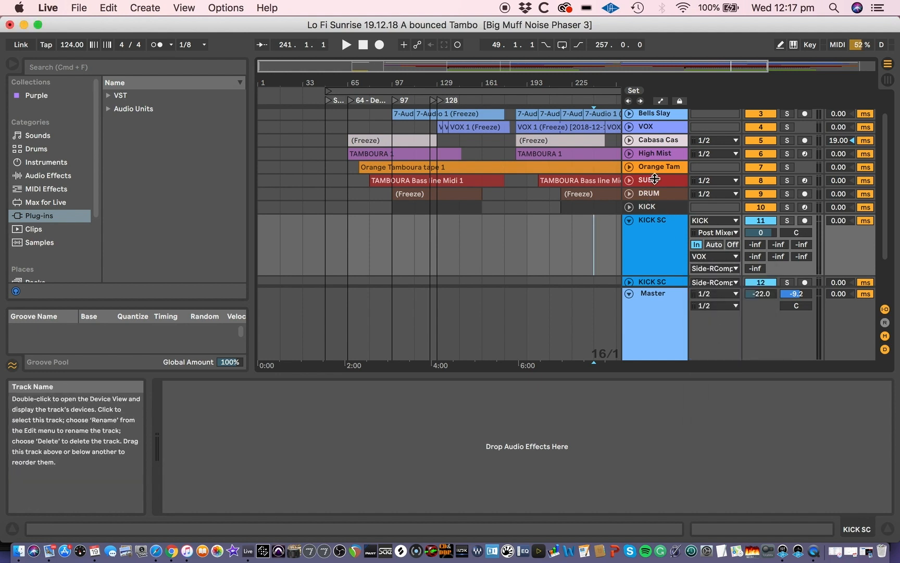
Step: Open the RCompressor on the VOX track and route the first KICK SC track's output channel to Side-RCompressor Mono
left_click(660, 125)
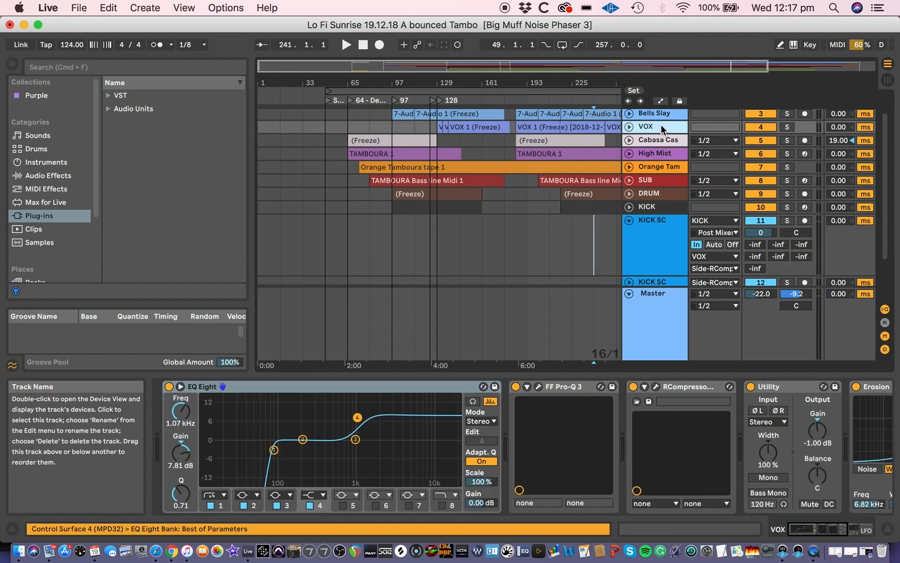
left_click(656, 387)
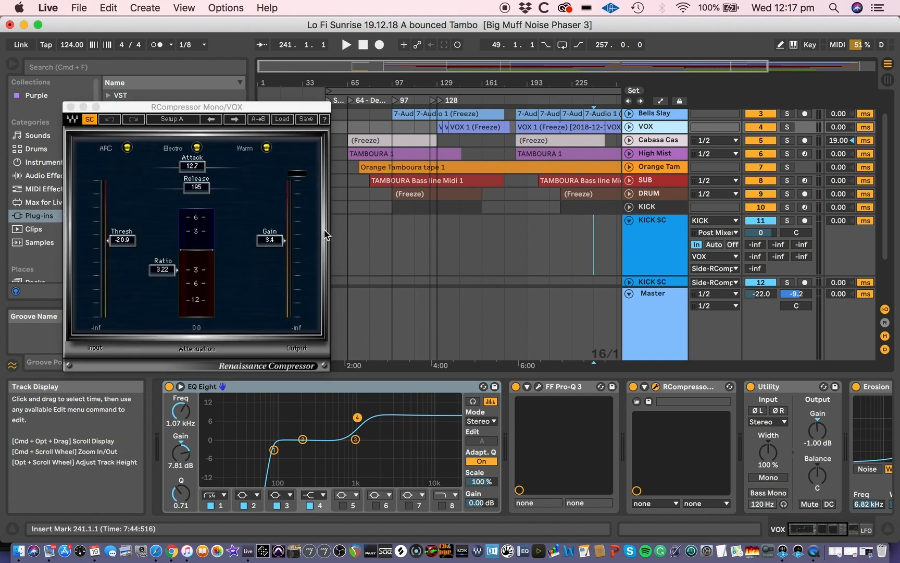
left_click(87, 120)
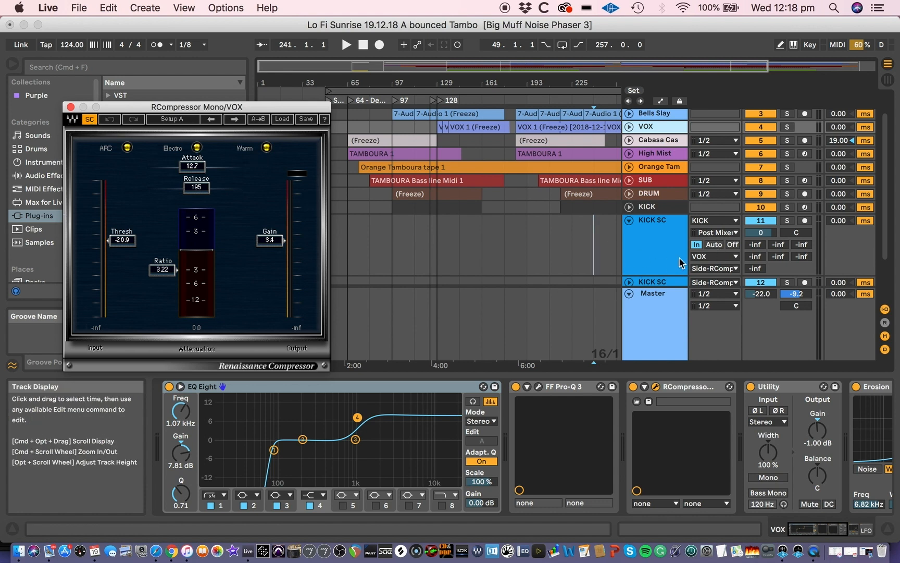
left_click(734, 270)
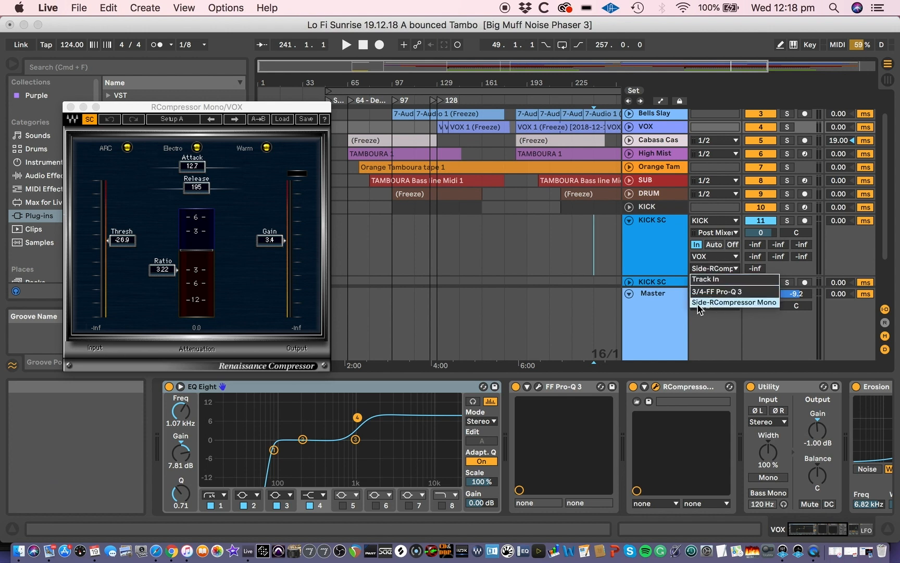
left_click(735, 303)
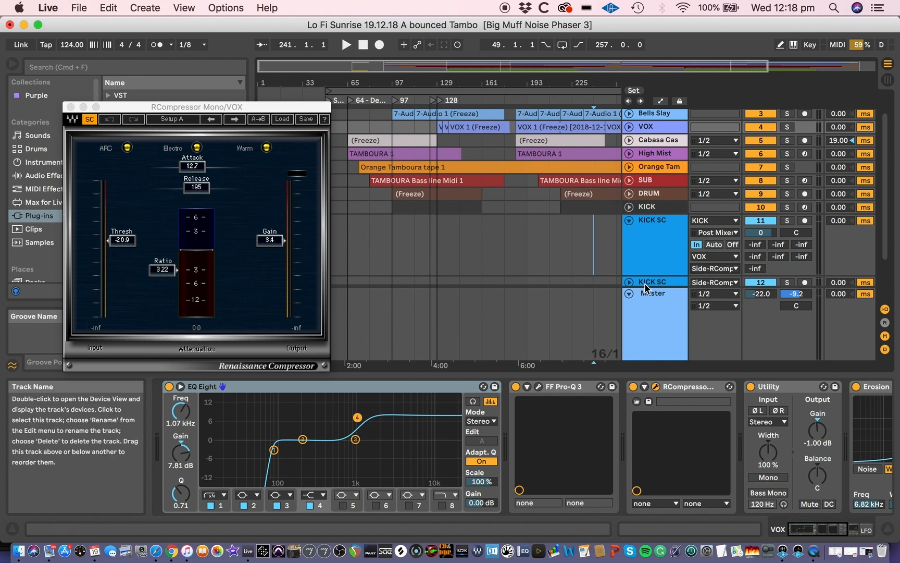
Step: Solo the KICK and VOX tracks and play the arrangement from just before bar 219
left_click(787, 207)
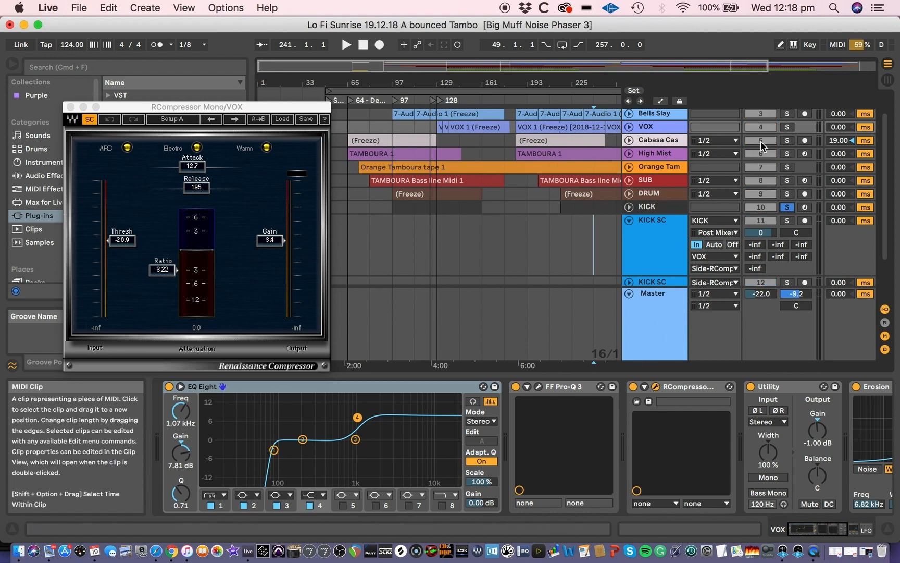
left_click(788, 127)
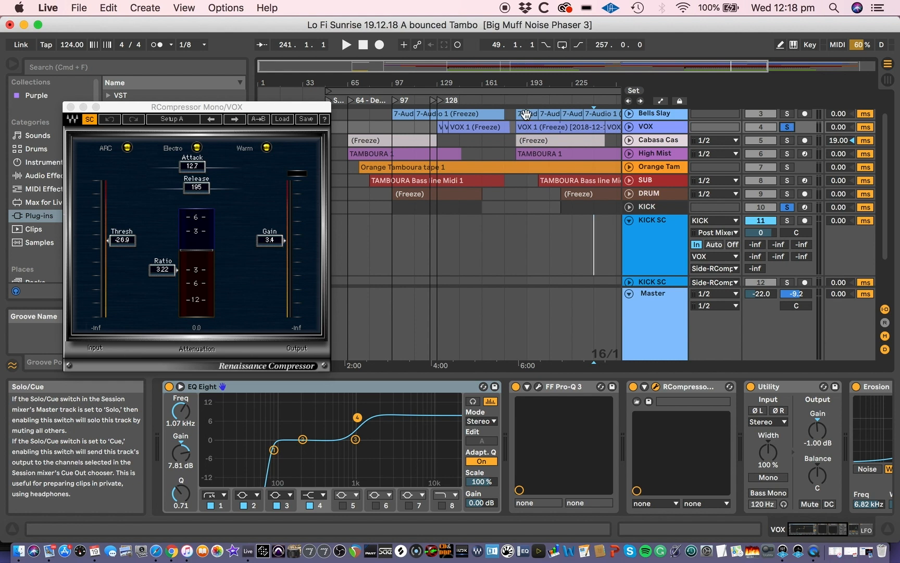
left_click(563, 98)
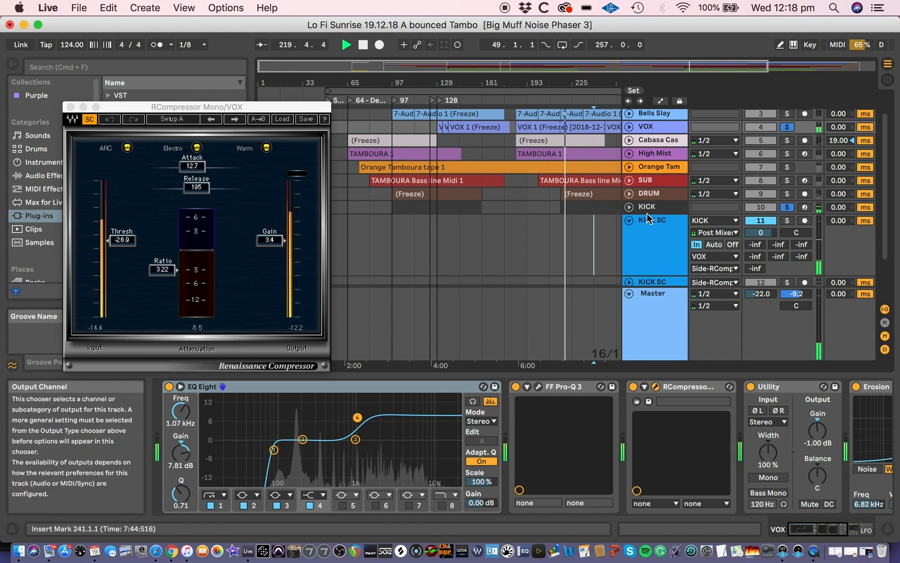
Step: Raise the Master volume to -12.4 dB and lower the VOX RCompressor's threshold to -43.5
left_click_drag(768, 298, 769, 273)
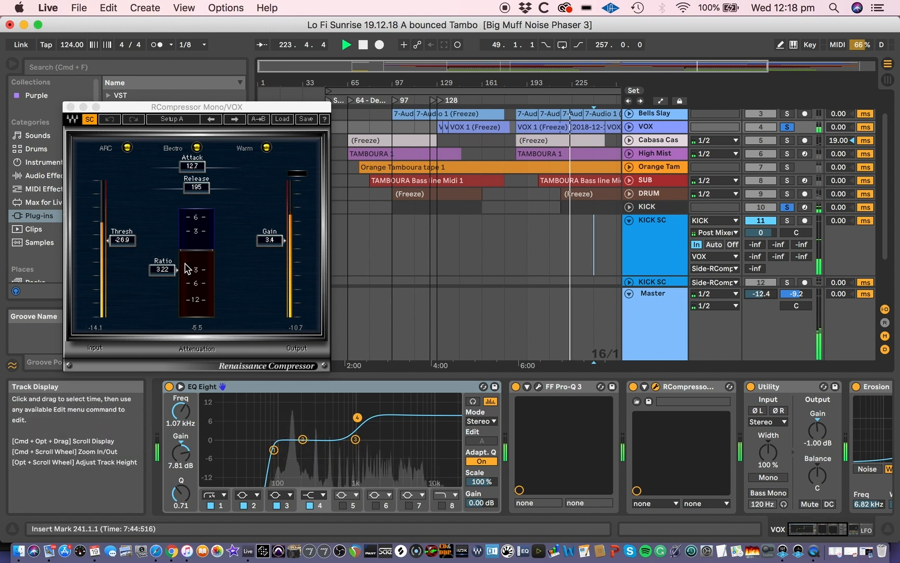
left_click_drag(125, 236, 125, 197)
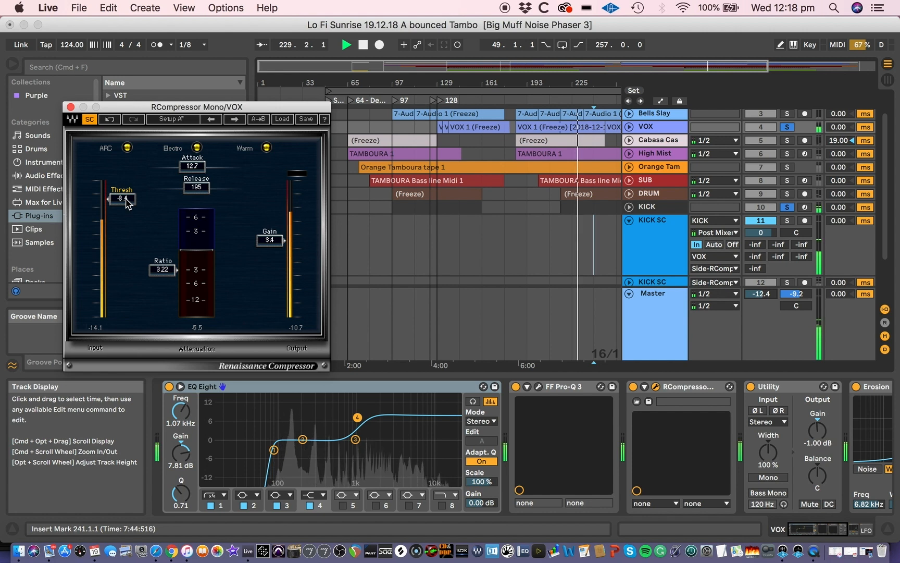
left_click_drag(127, 202, 125, 280)
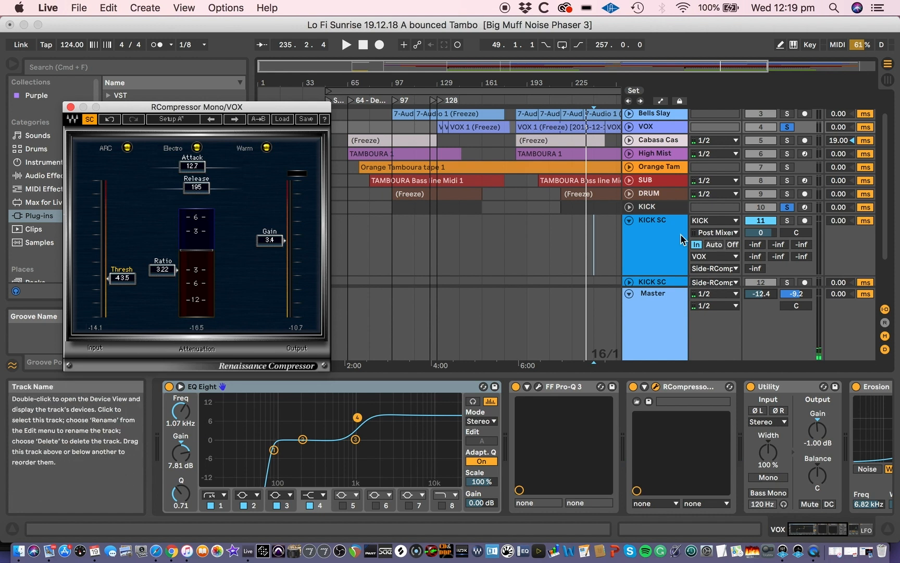
Step: Fold the first KICK SC track and set the second one's input to KICK and output to Orange Tamboura tape
left_click(630, 222)
left_click(648, 239)
left_click(629, 234)
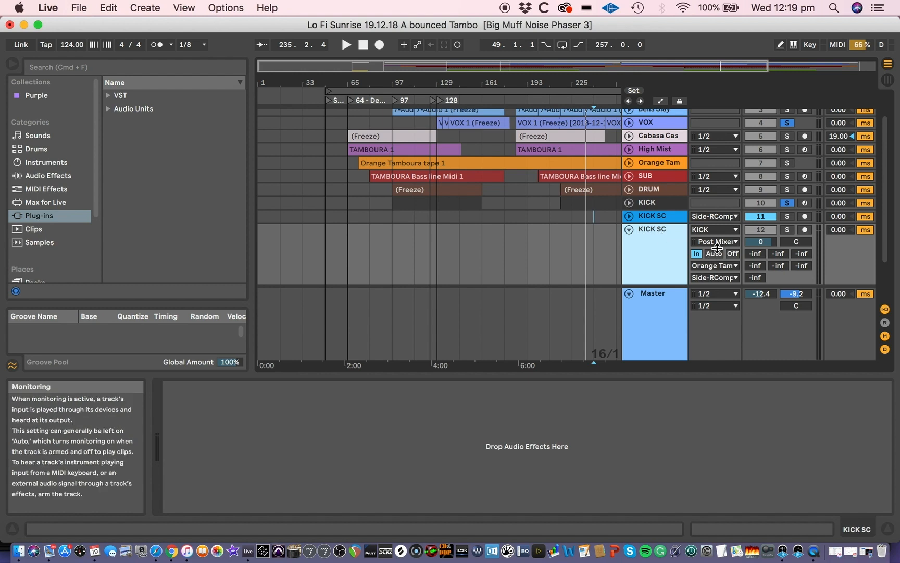
left_click(735, 230)
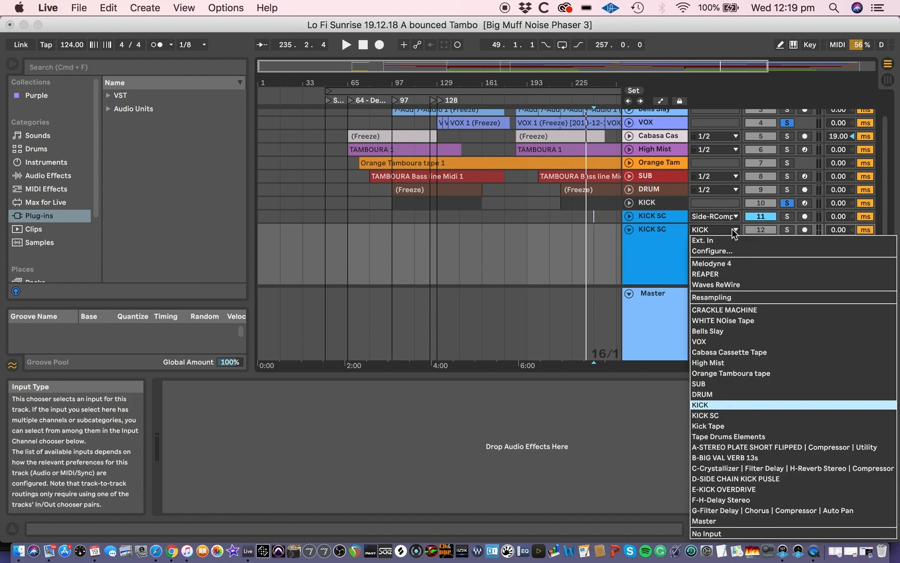
left_click(706, 405)
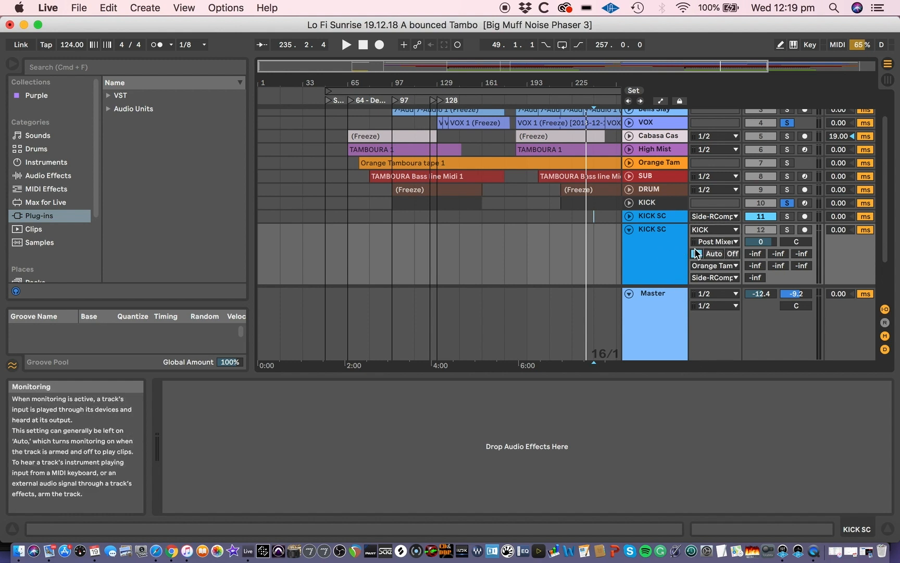
left_click(728, 266)
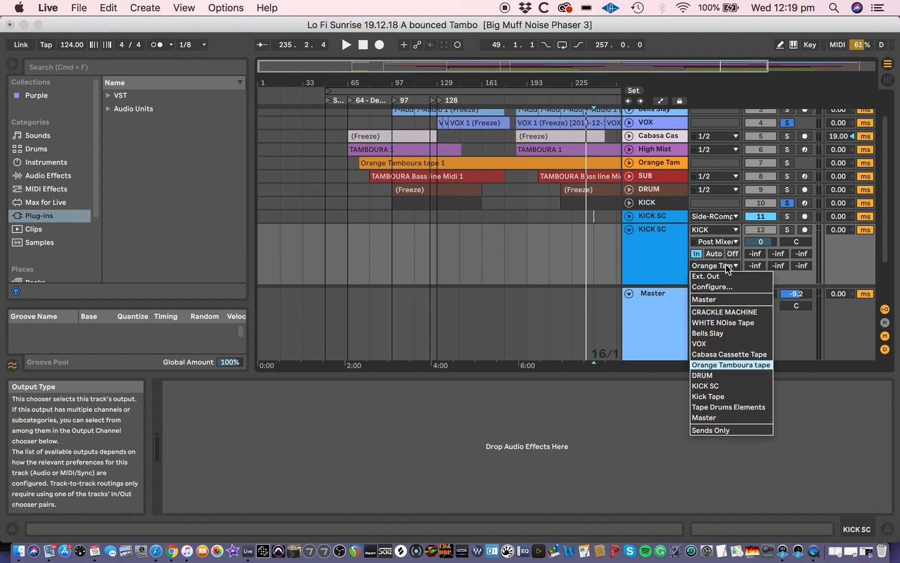
left_click(731, 366)
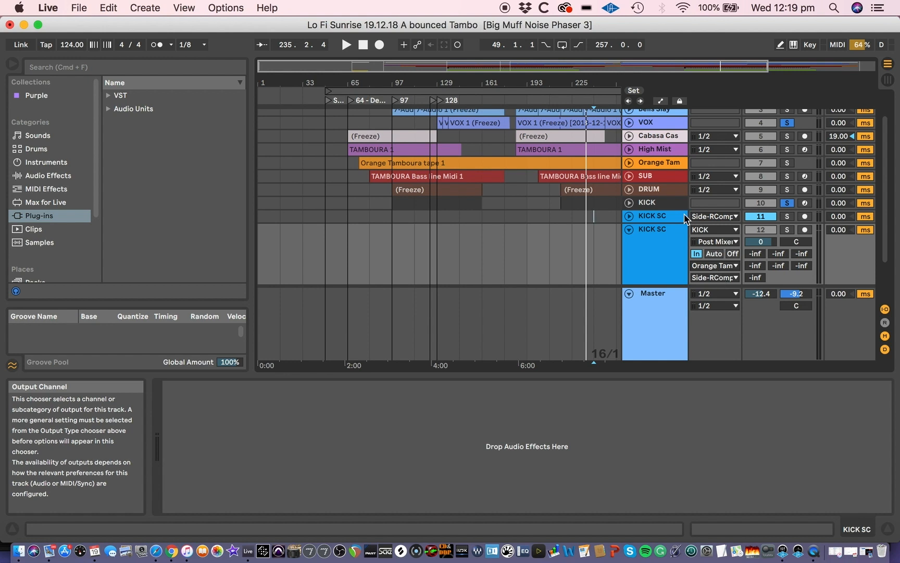
Step: Open the RCompressor on the Orange Tamboura tape track and route the second KICK SC track's output channel to Side-RCompressor Mono
left_click(662, 163)
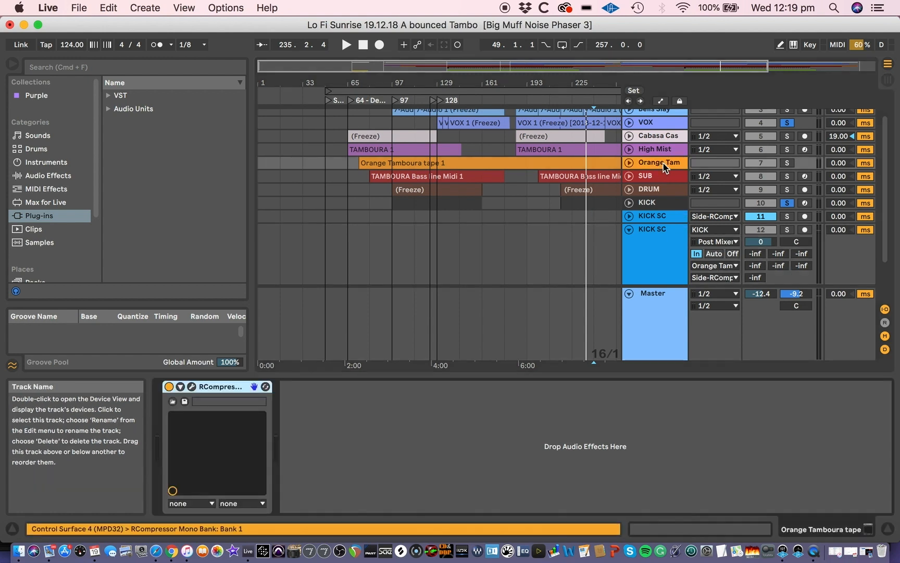
left_click(192, 388)
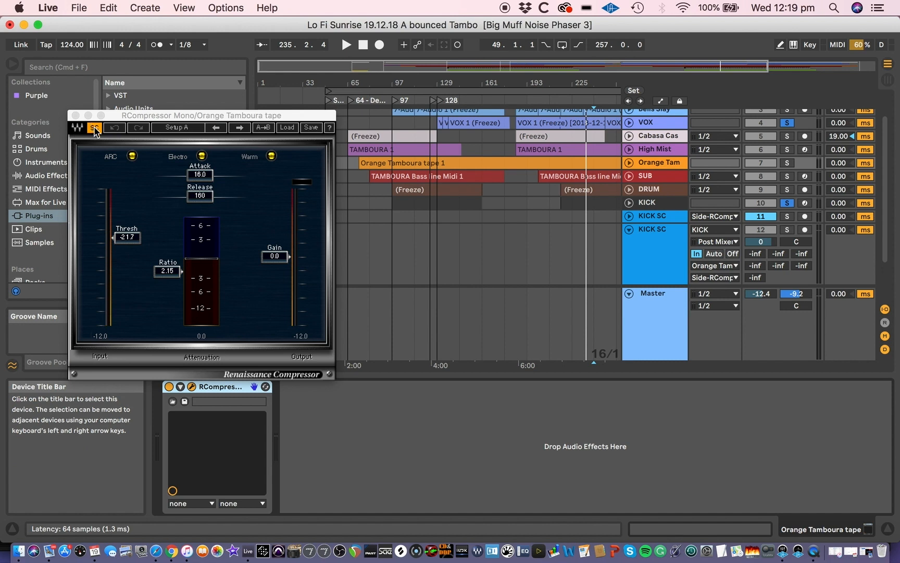
left_click(729, 277)
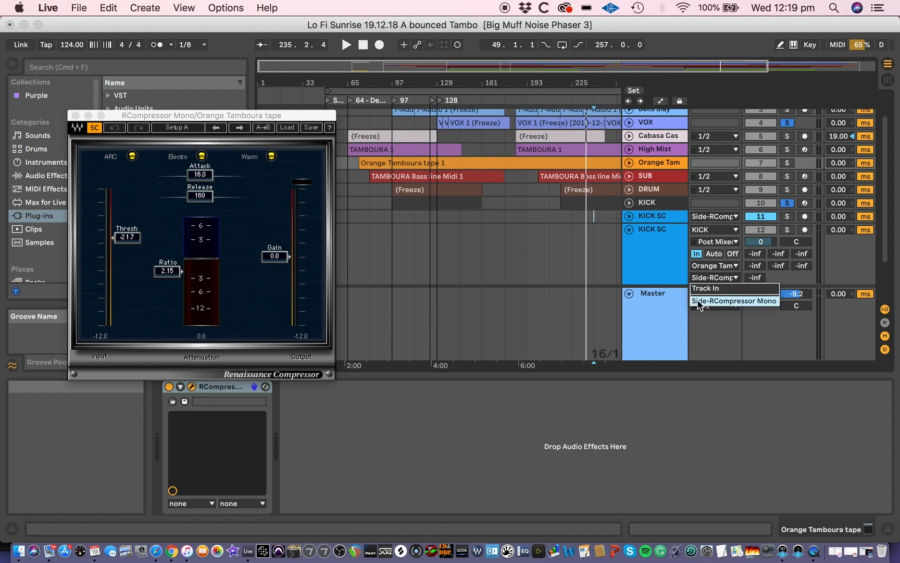
left_click(760, 301)
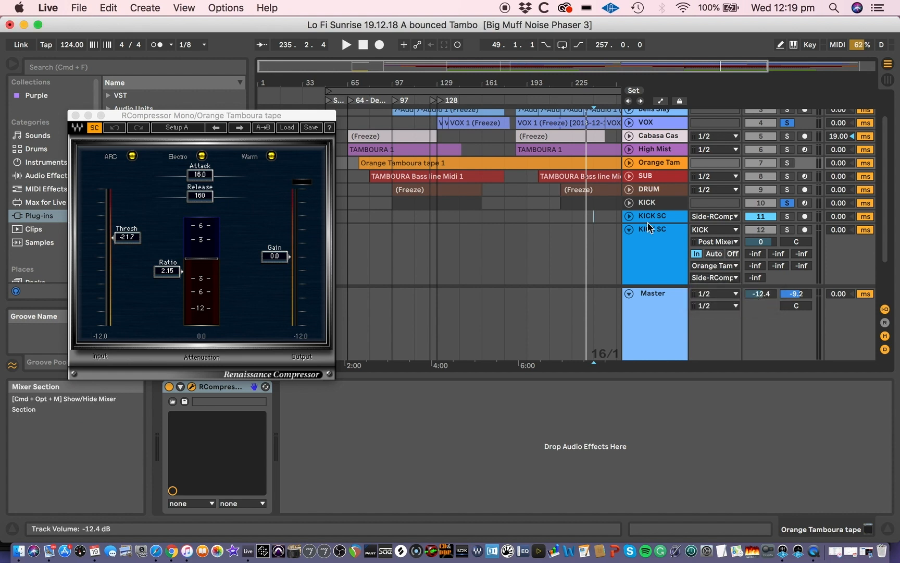
Step: With Orange Tamboura tape also soloed during playback, set its RCompressor threshold to -37.8 and the Master volume to -16.8 dB
left_click(788, 163)
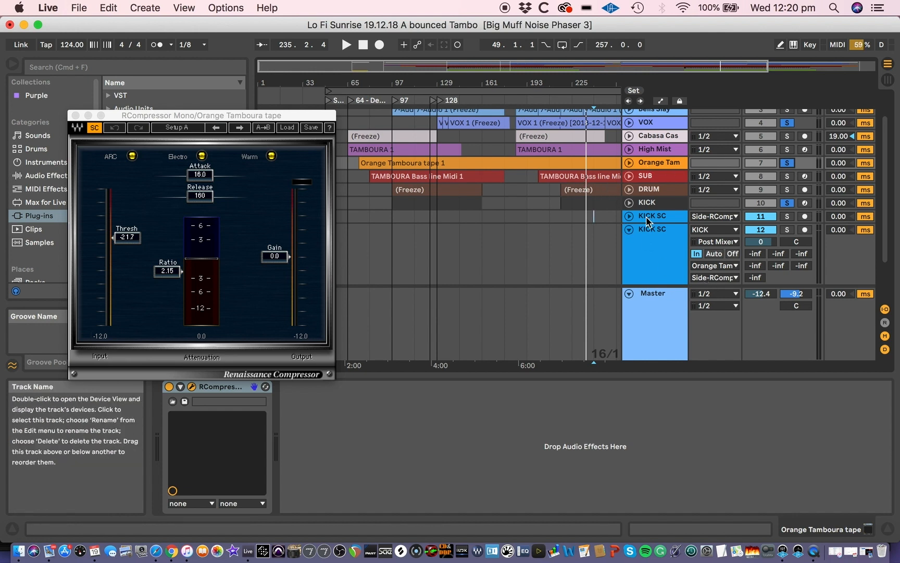
left_click(566, 99)
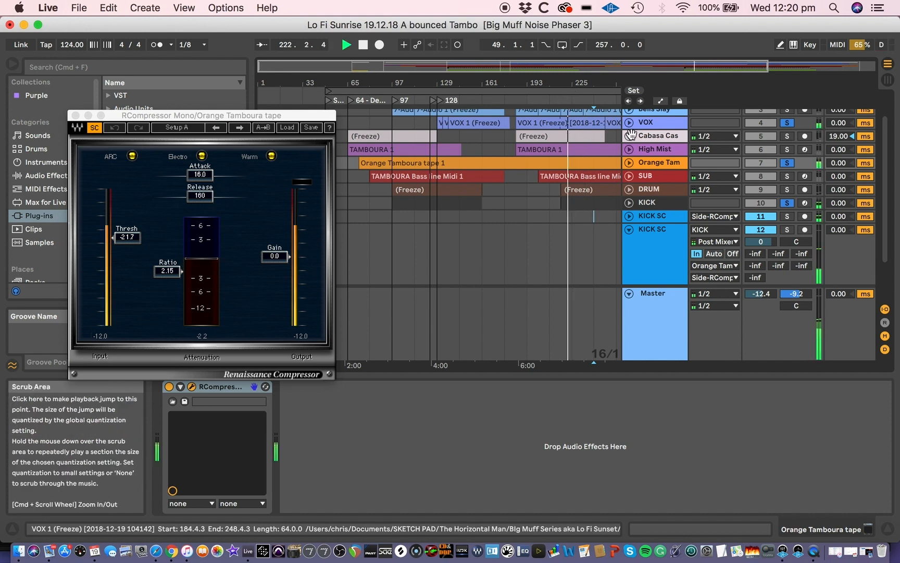
left_click_drag(128, 237, 127, 273)
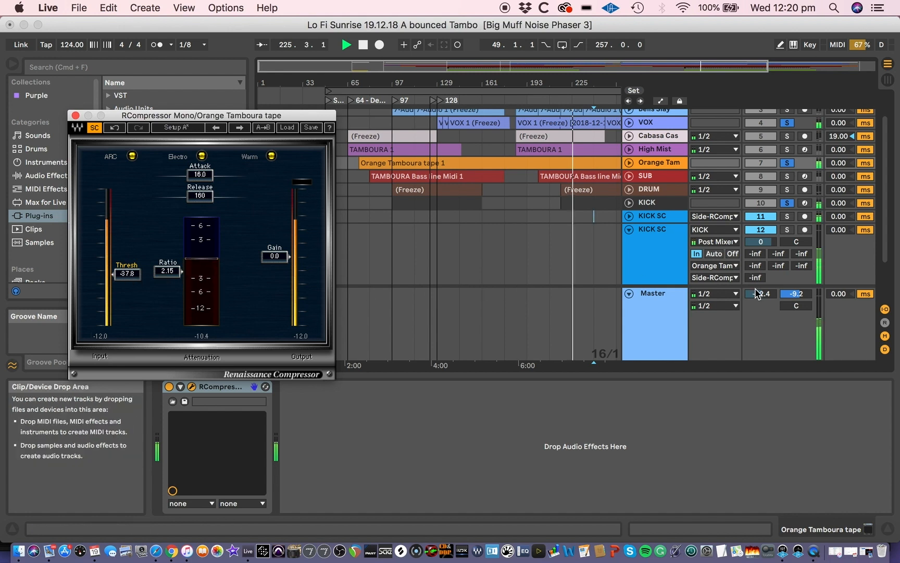
left_click_drag(759, 293, 759, 315)
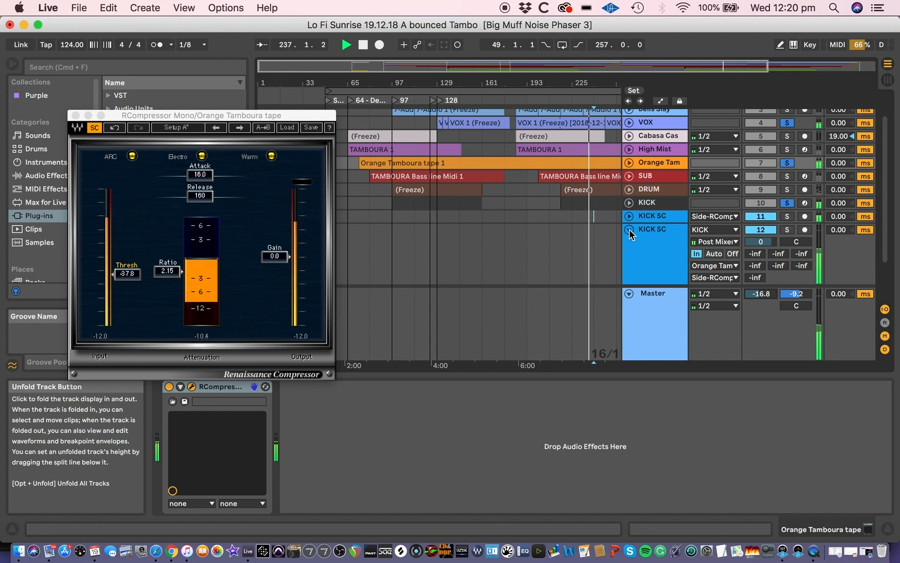
left_click(76, 115)
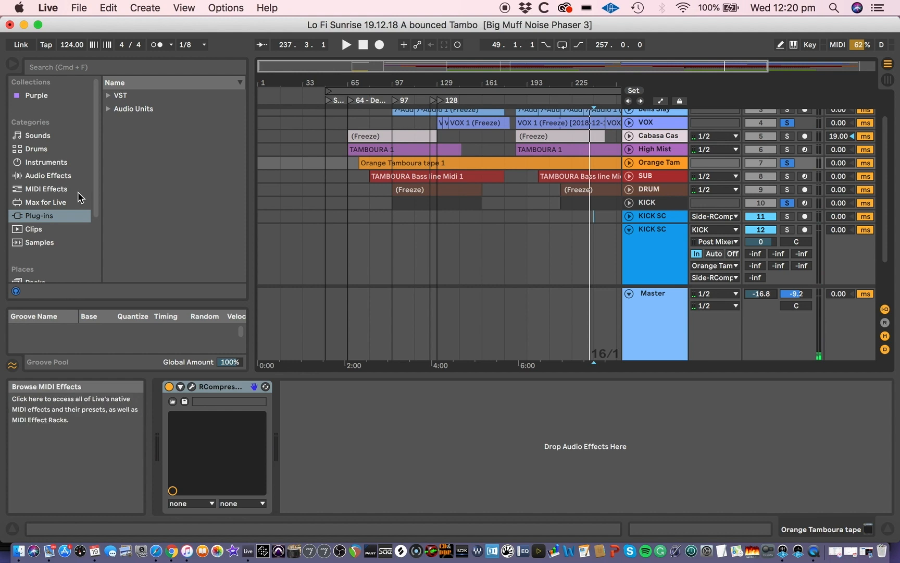
Step: Search the plug-ins in the browser for "Rcomp"
left_click(84, 69)
type("R")
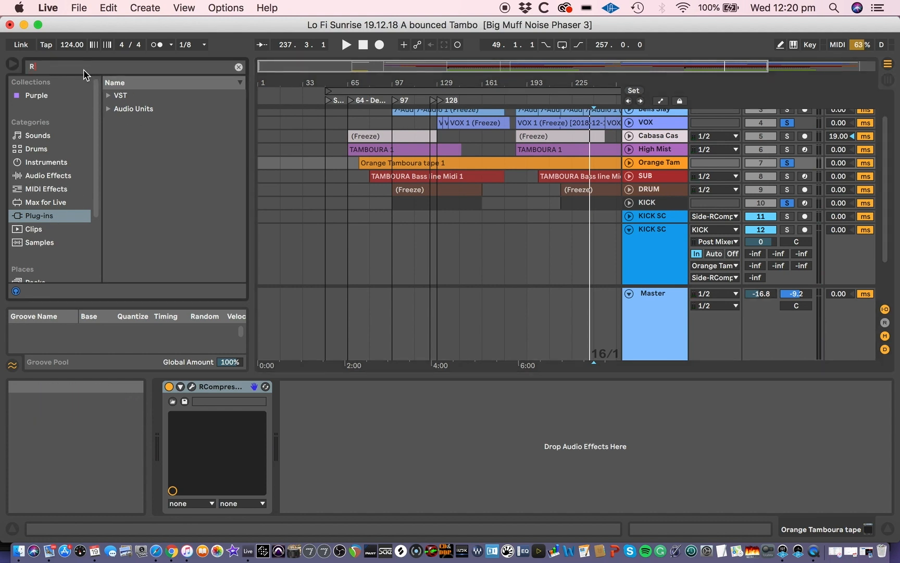
type("comp")
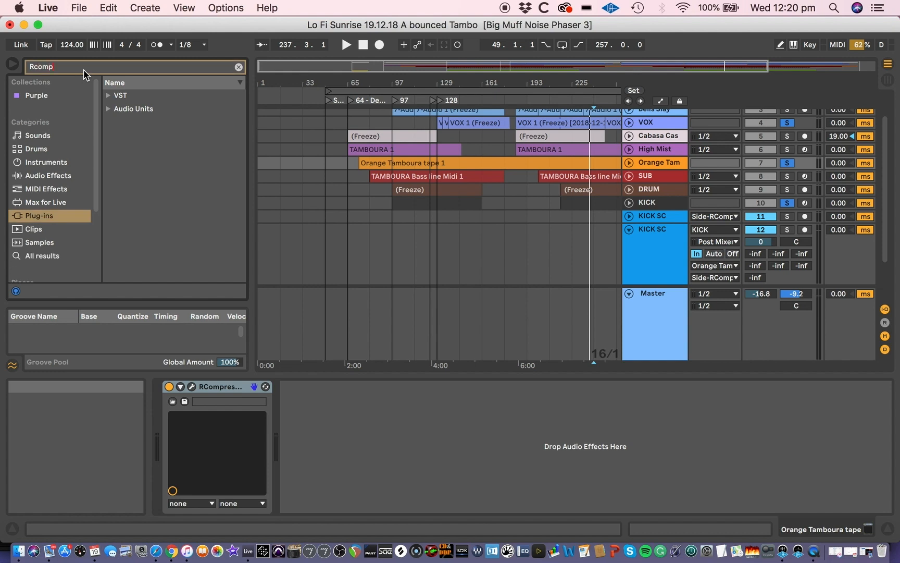
Step: Add the VST RCompressor Mono from WaveShell1-VST 9.92 after the existing compressor on the Orange Tamboura tape track
left_click(108, 96)
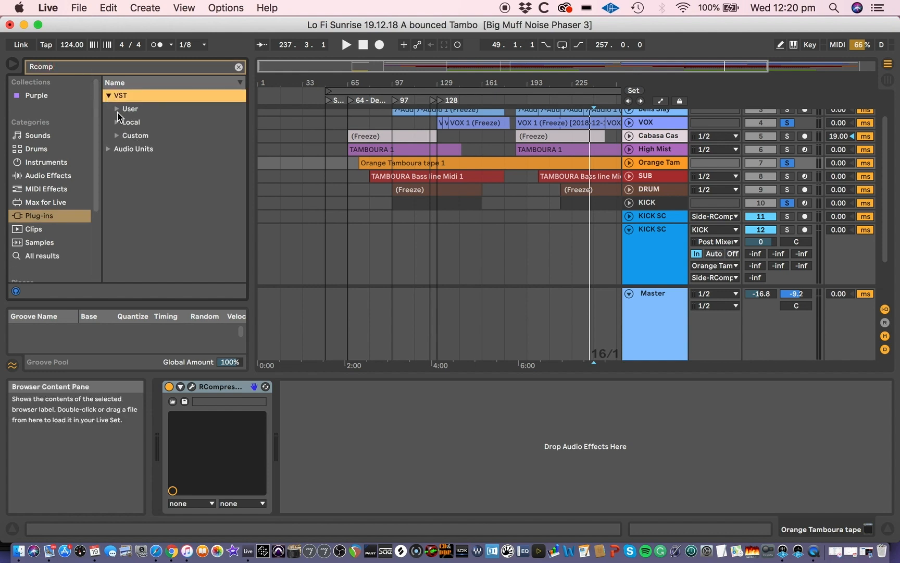
left_click(116, 109)
left_click(125, 122)
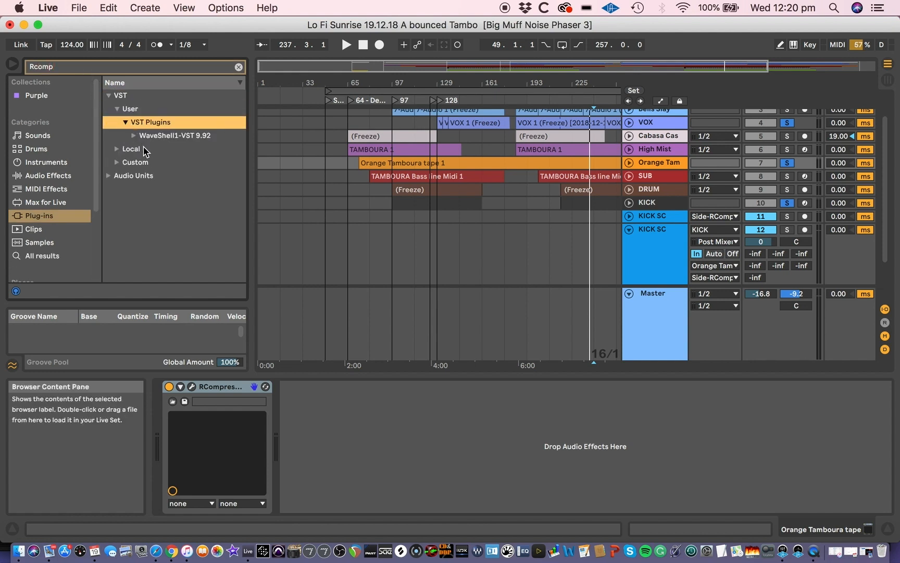
left_click(136, 136)
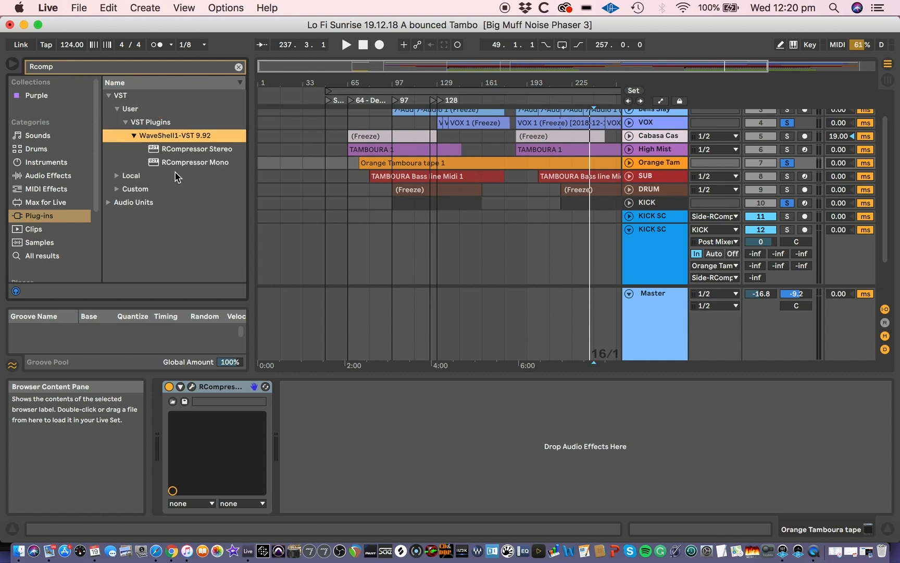
left_click_drag(192, 165, 352, 402)
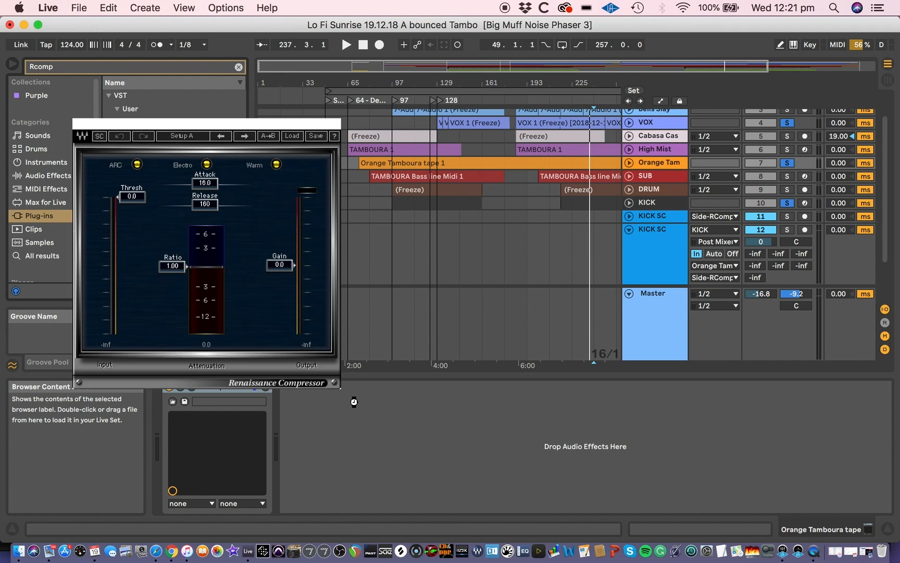
Step: Turn on SC in the newly added RCompressor Mono, then close its window and delete that duplicate device
left_click(99, 136)
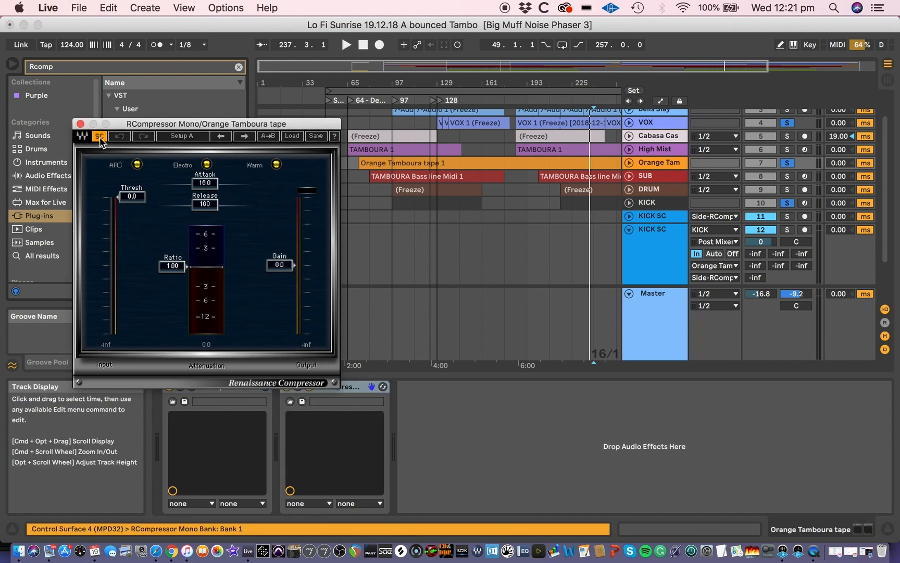
left_click(81, 123)
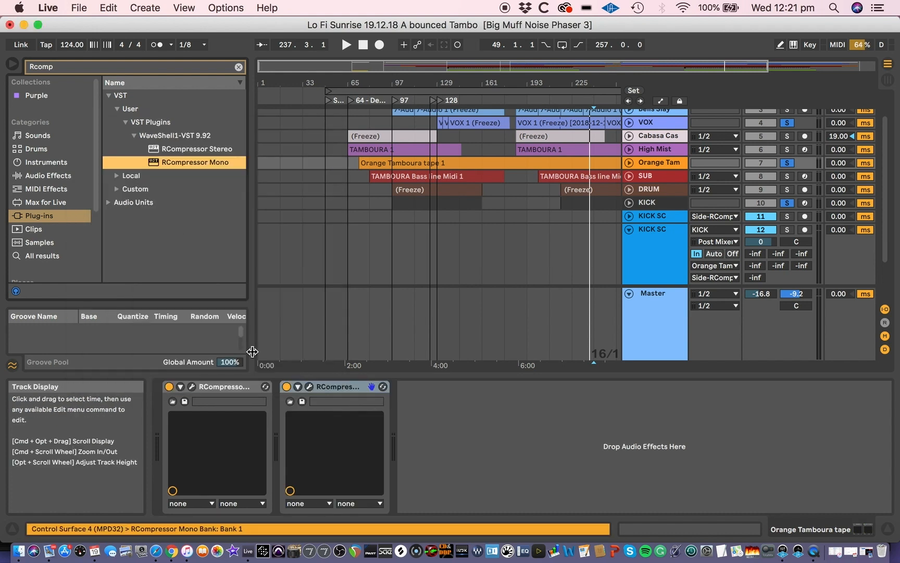
left_click(345, 386)
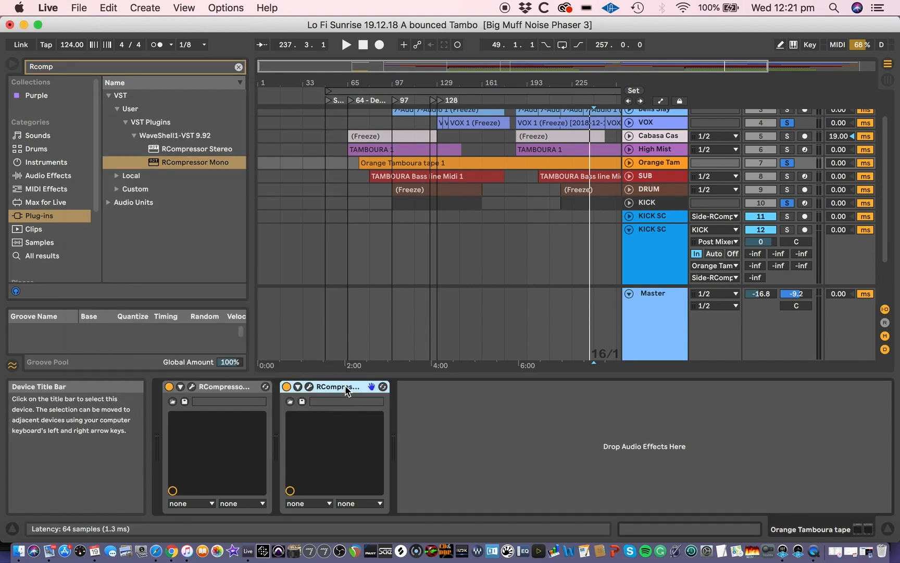
key("Delete")
Step: Add the Waves Audio Units version, RCompressor (m), after the existing compressor on the Orange Tamboura tape track
left_click(108, 202)
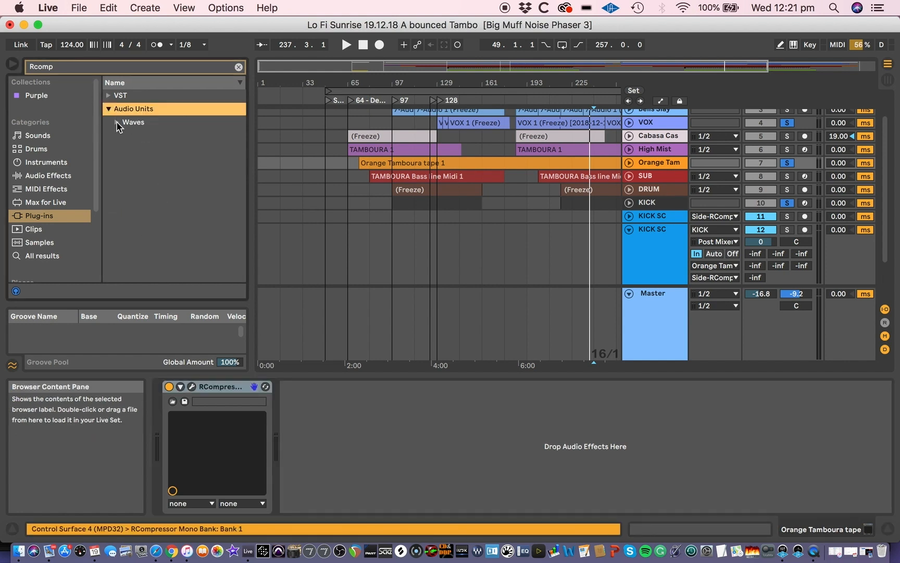
left_click(118, 123)
left_click_drag(156, 148, 345, 416)
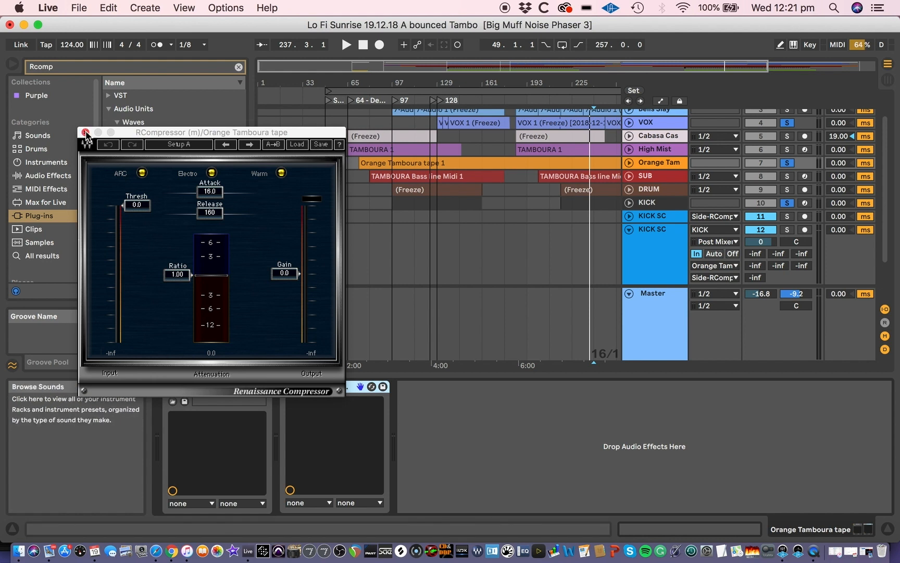
Step: Close and delete the Audio Units RCompressor (m), and collapse the Audio Units folder in the browser
left_click(85, 132)
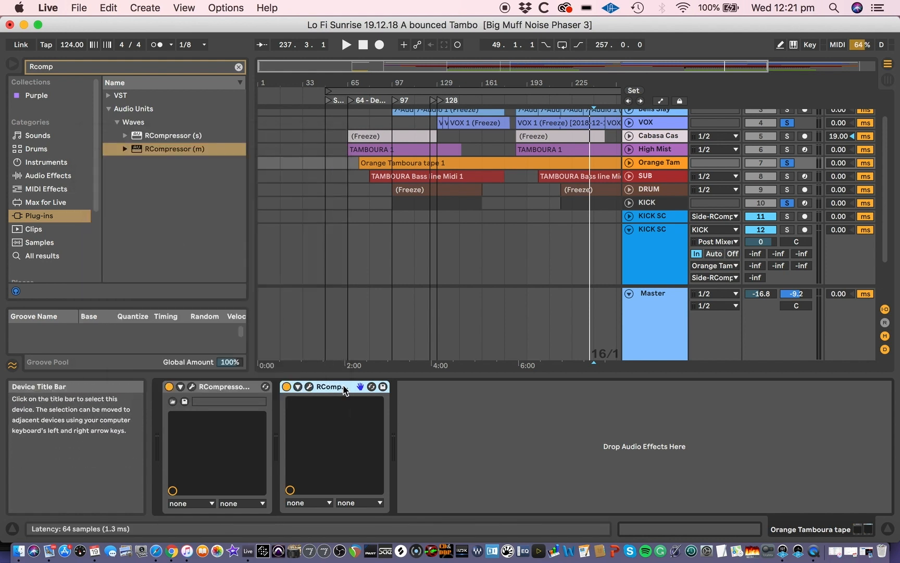
key("Delete")
left_click(109, 109)
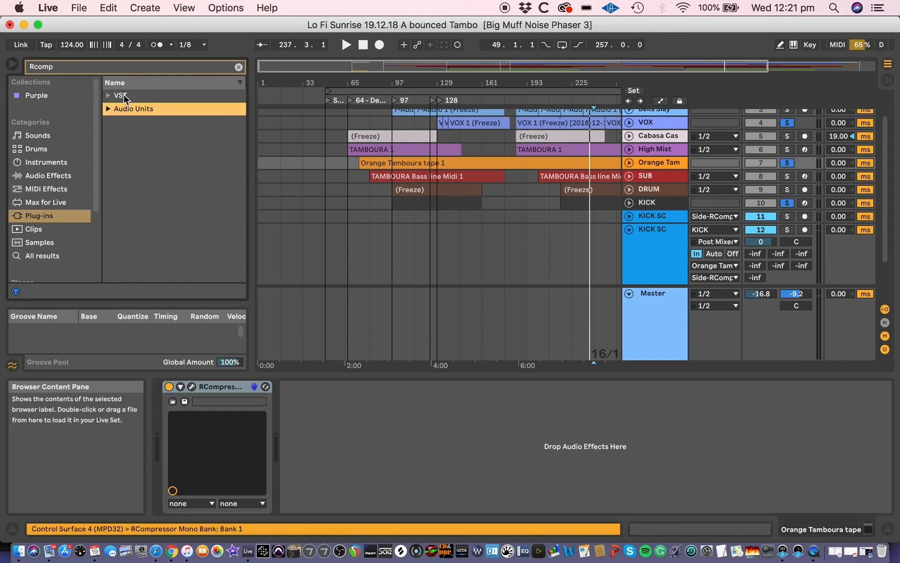